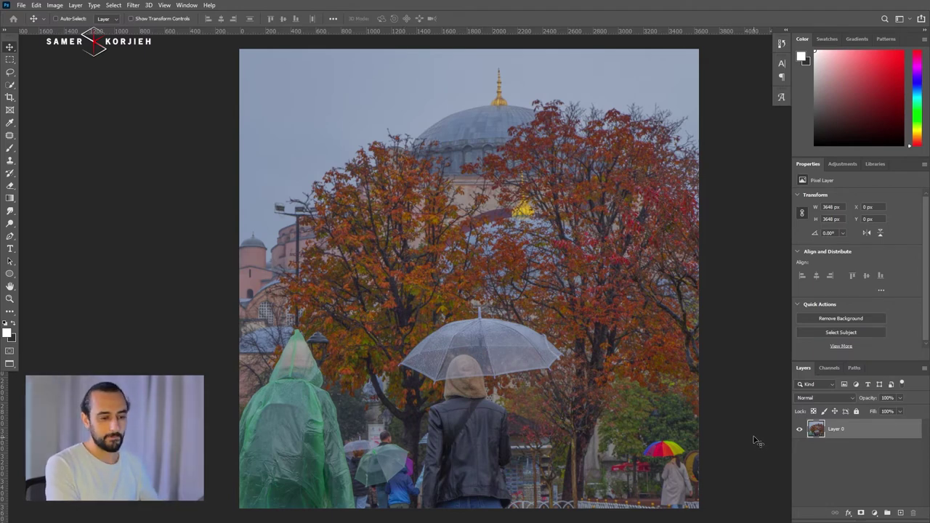
- Add a solid black (000000) Color Fill layer covering the whole mosque photo
left_click(875, 514)
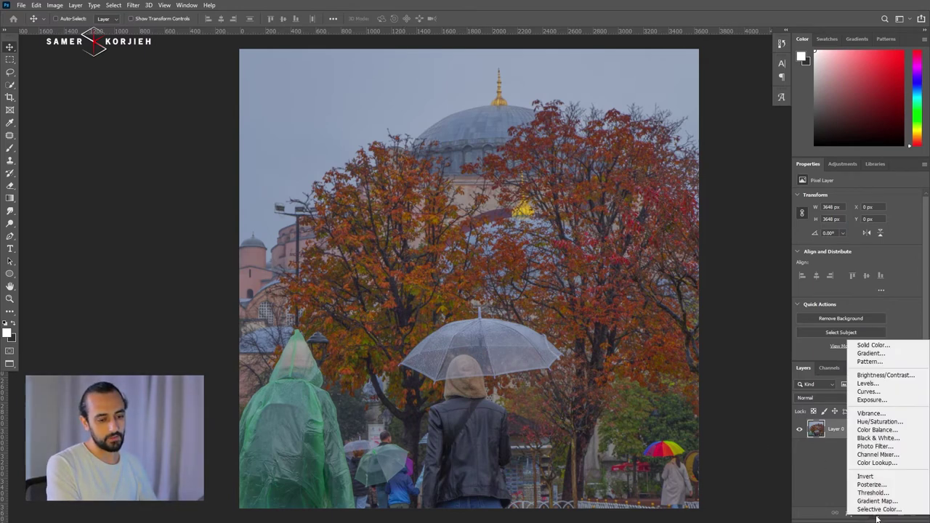
left_click(874, 346)
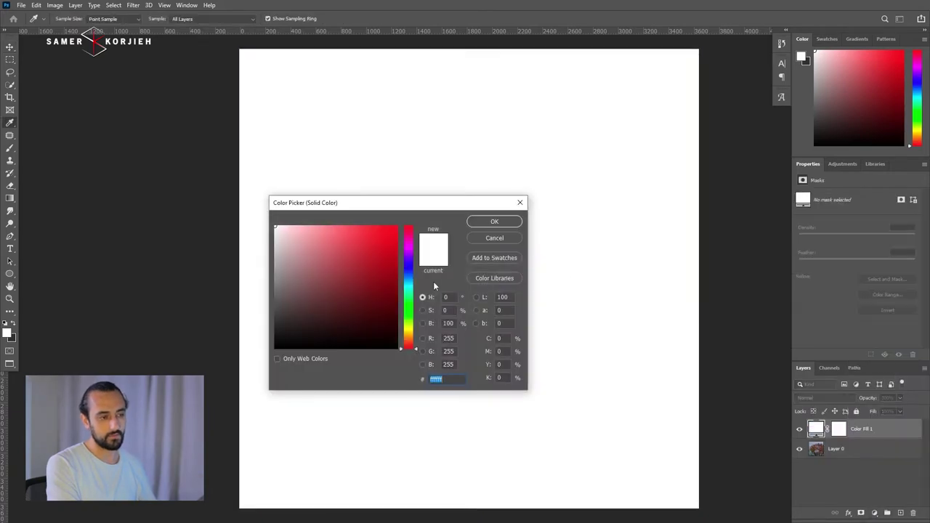
type("000000")
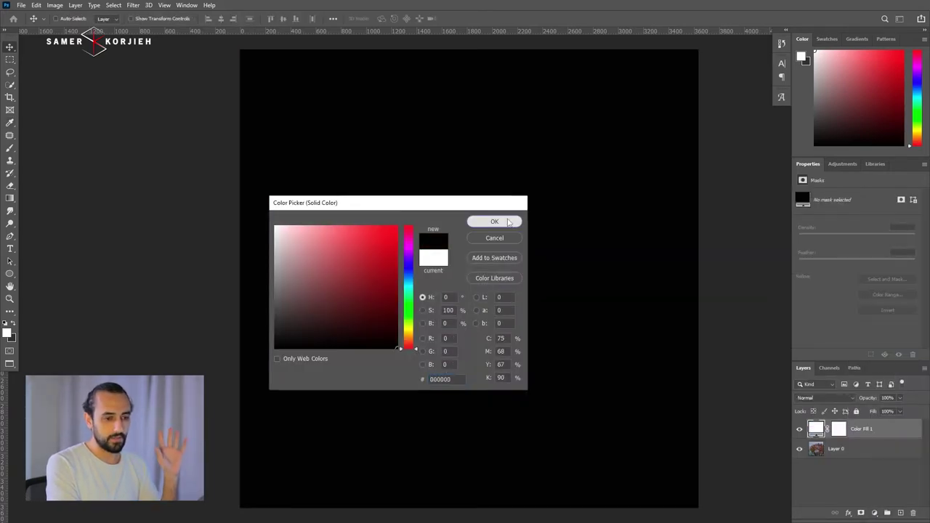
left_click(501, 220)
left_click(131, 5)
mouse_move(141, 157)
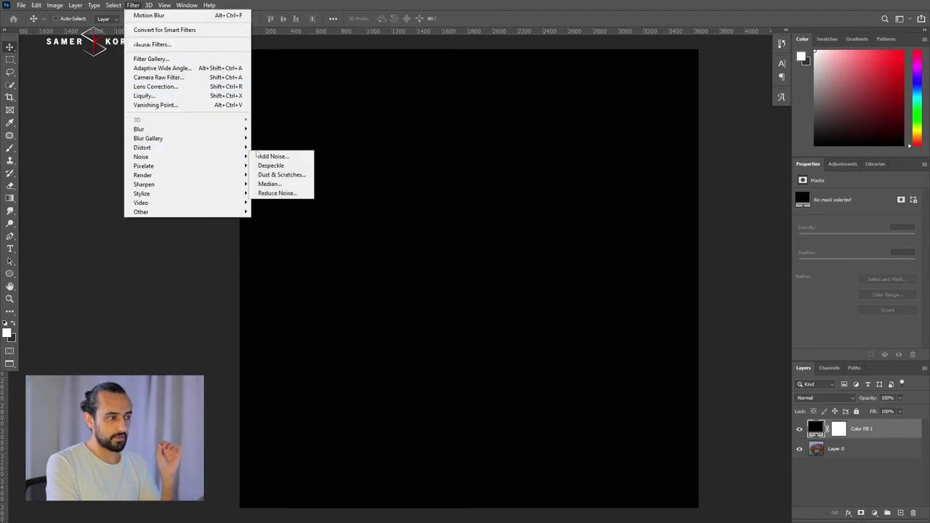
- Convert the fill to a smart object and add uniform monochromatic noise at about 60%
left_click(271, 156)
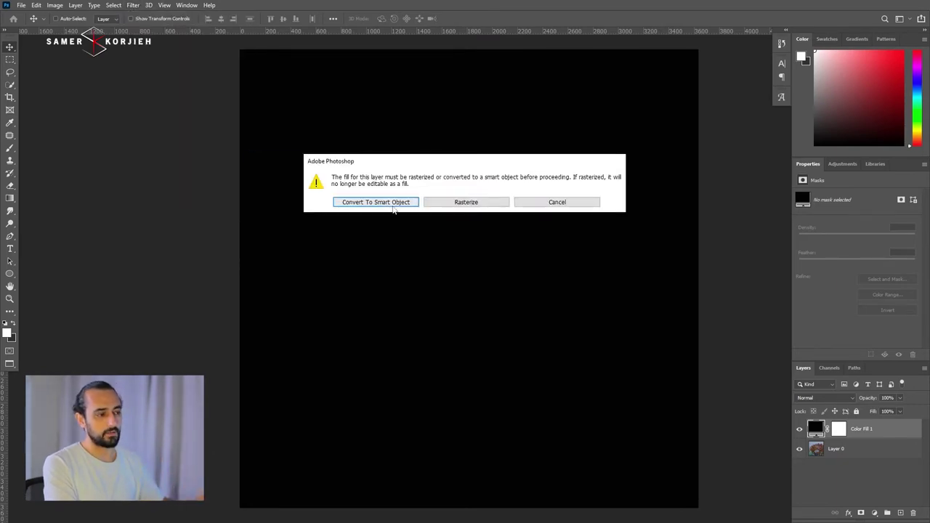
left_click(394, 202)
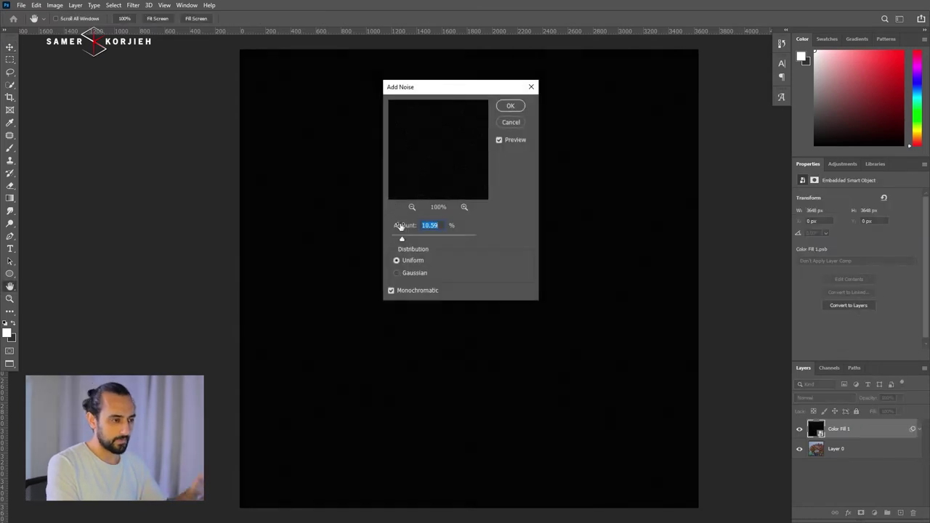
left_click_drag(417, 240, 439, 239)
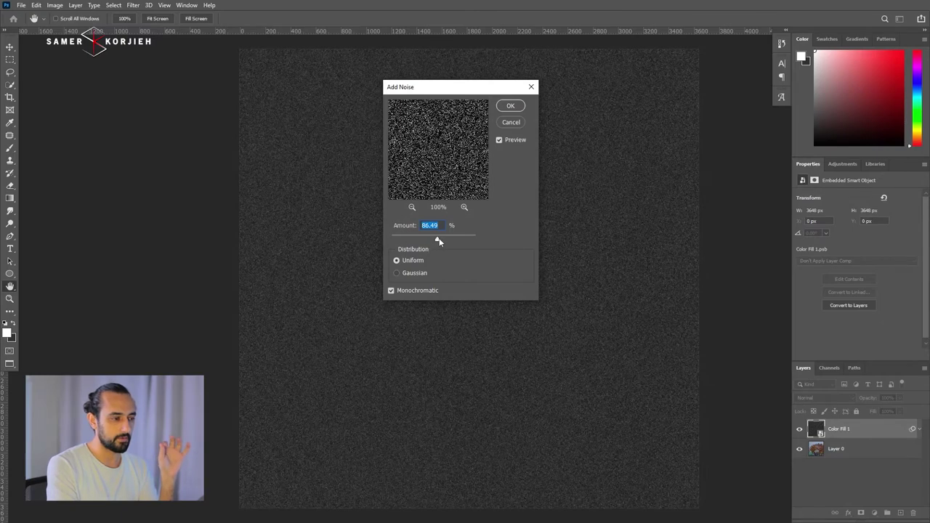
left_click(466, 240)
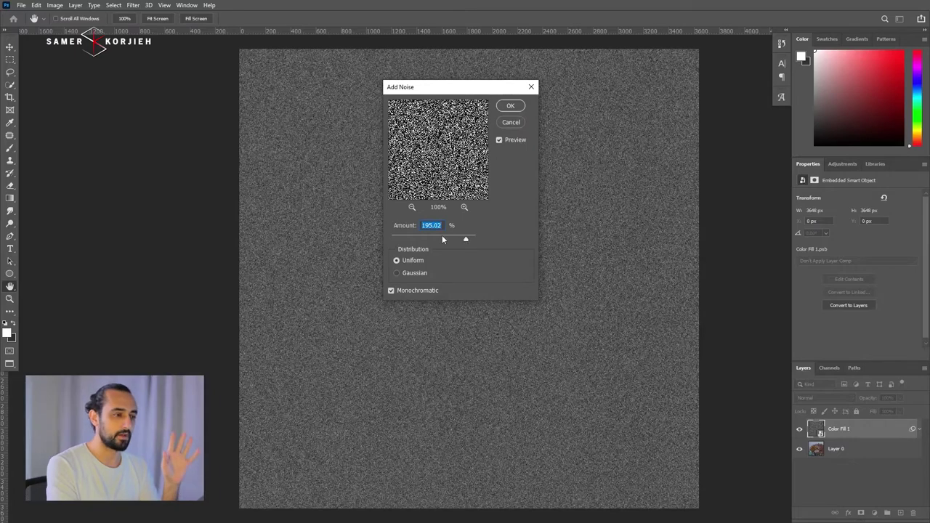
left_click_drag(442, 239, 430, 240)
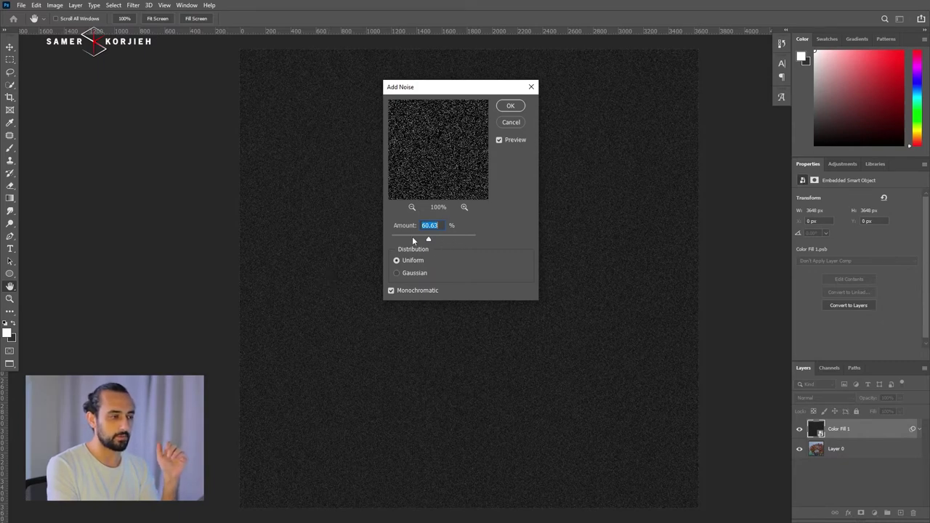
left_click(510, 105)
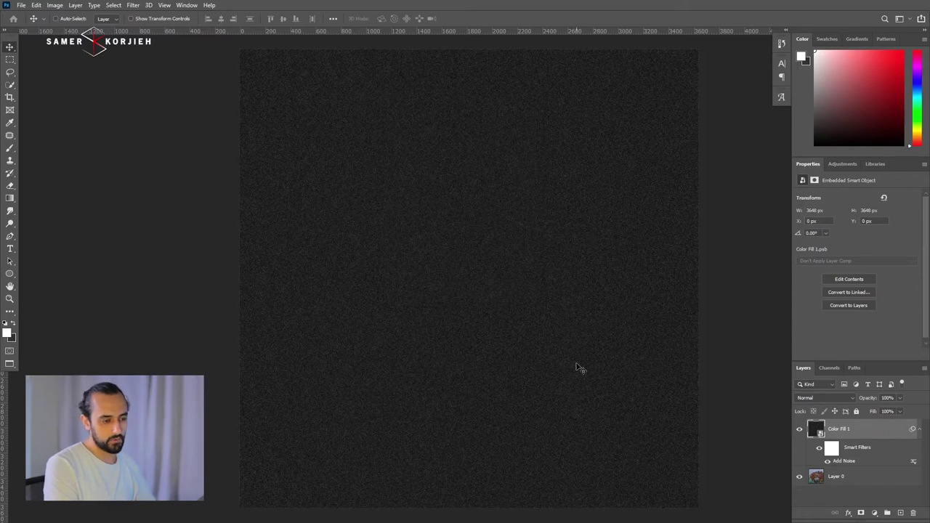
- Rasterize the Color Fill 1 noise layer, undoing an accidental shift of it
right_click(874, 435)
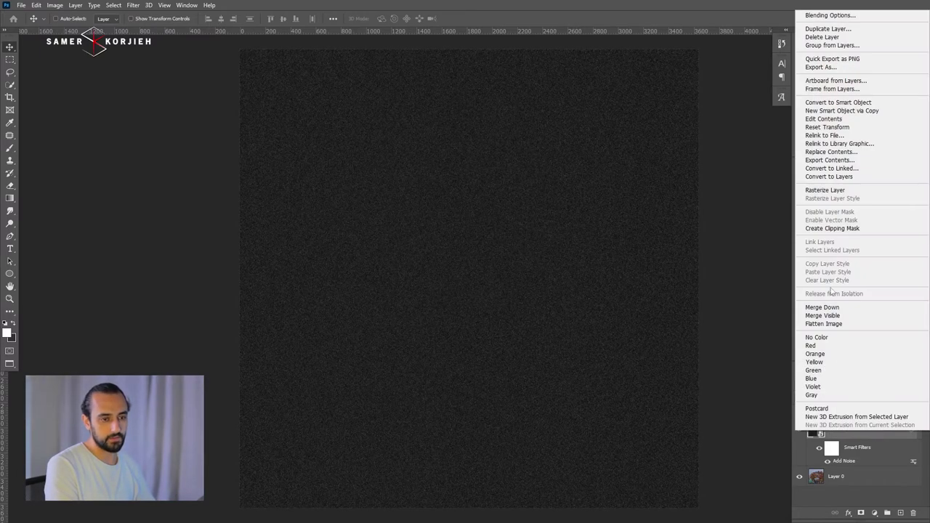
left_click(826, 192)
left_click_drag(547, 280, 511, 303)
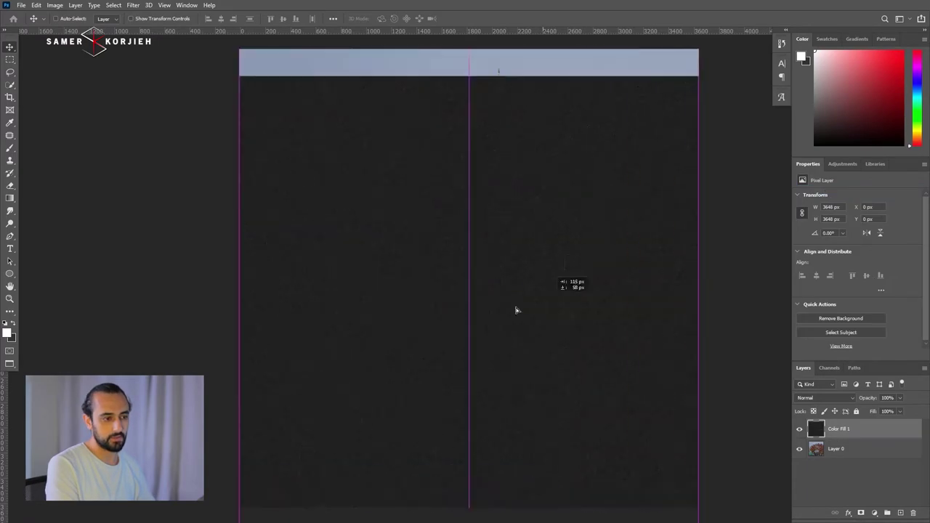
key("ctrl+z")
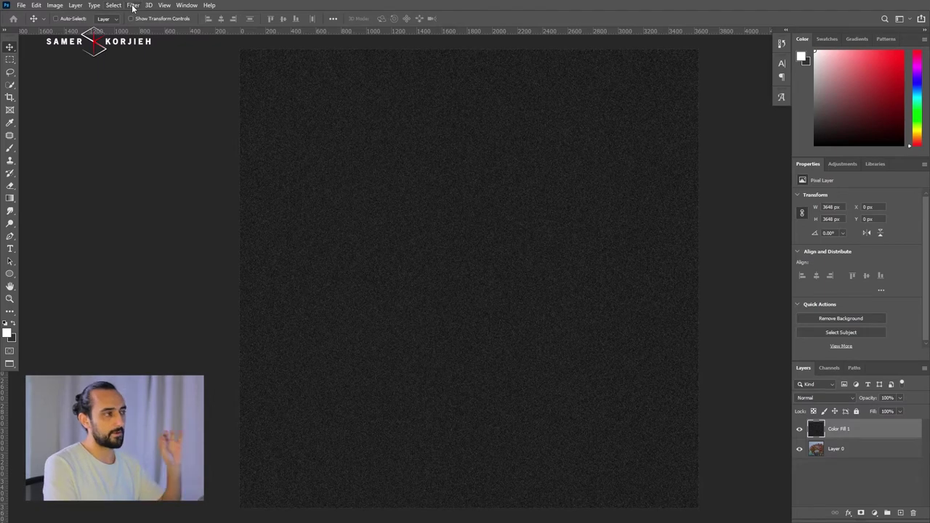
left_click(133, 5)
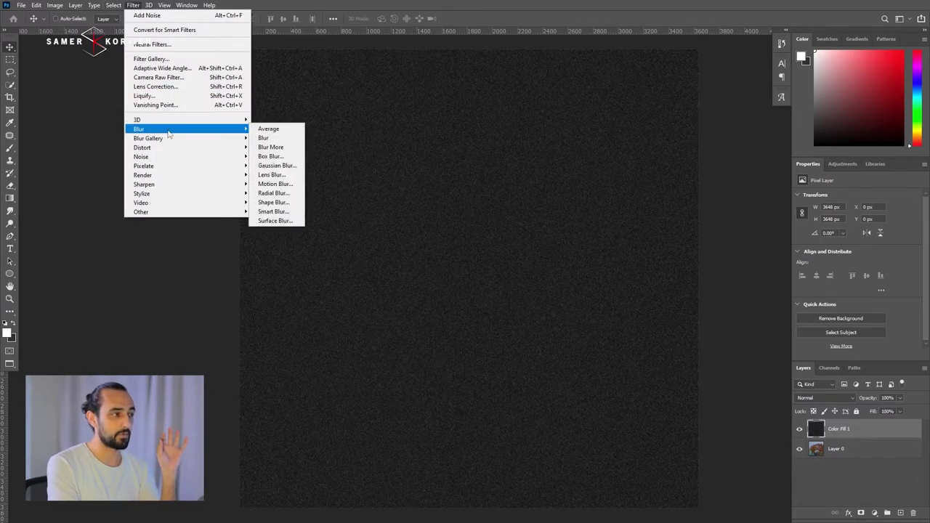
mouse_move(186, 129)
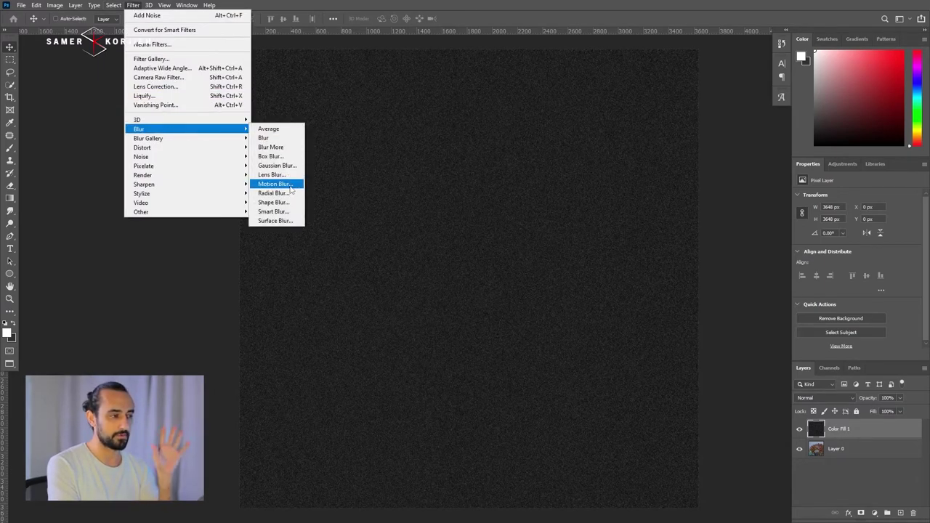
- Apply a Motion Blur of 83° angle and 92 pixels distance to the noise
left_click(289, 187)
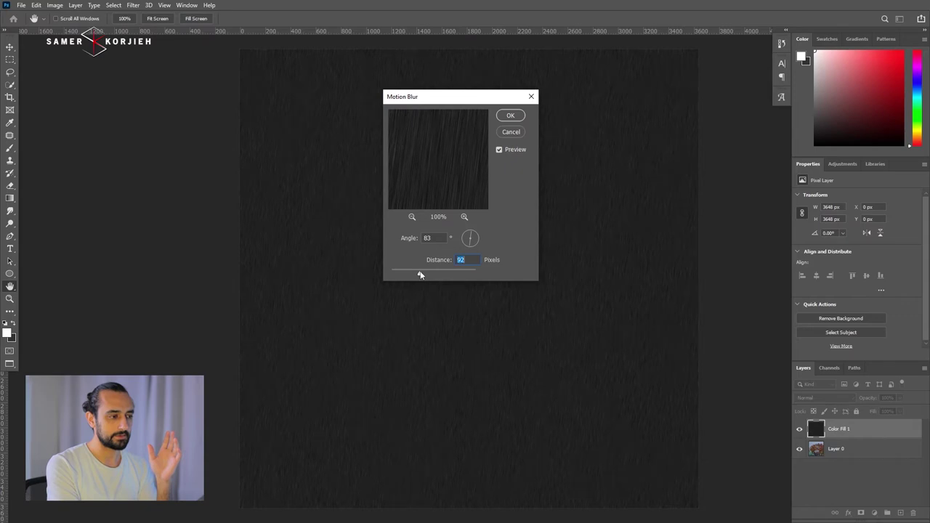
left_click(511, 116)
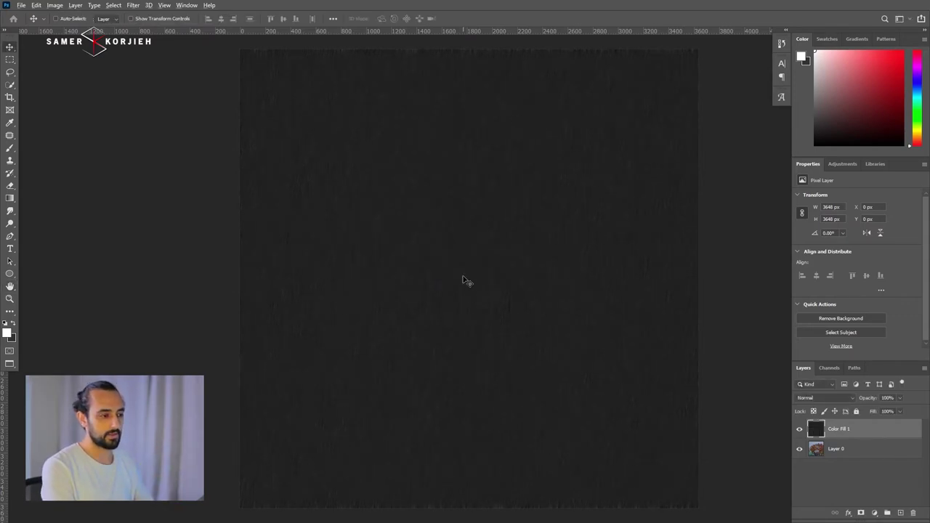
- Scale the rain layer up to about 327%, then fit the image on screen
scroll(465, 281, "down", 2)
scroll(464, 281, "down", 1)
scroll(465, 281, "down", 1)
scroll(465, 281, "down", 2)
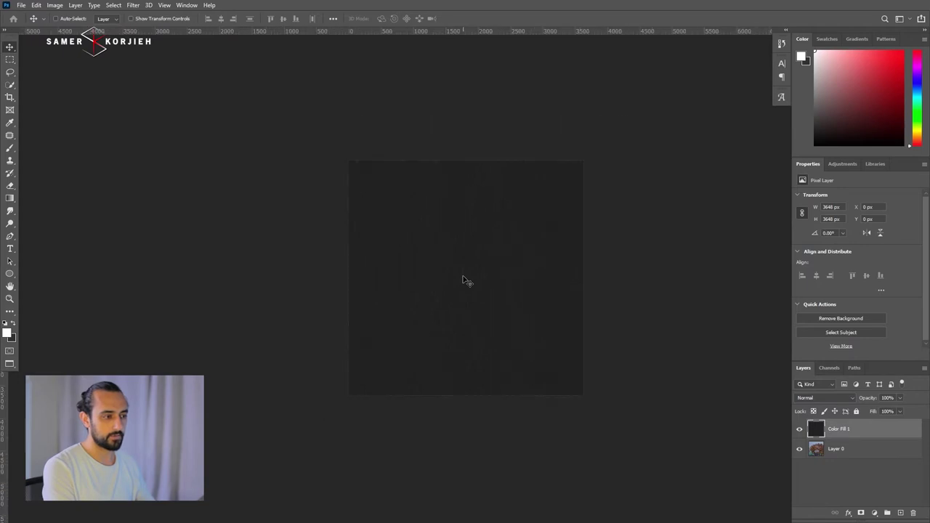
scroll(493, 275, "down", 1)
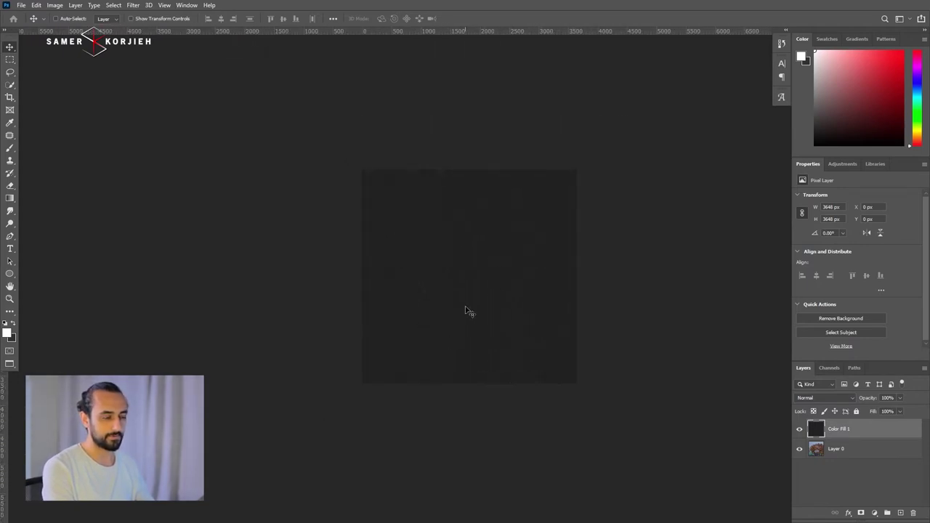
scroll(477, 279, "down", 1)
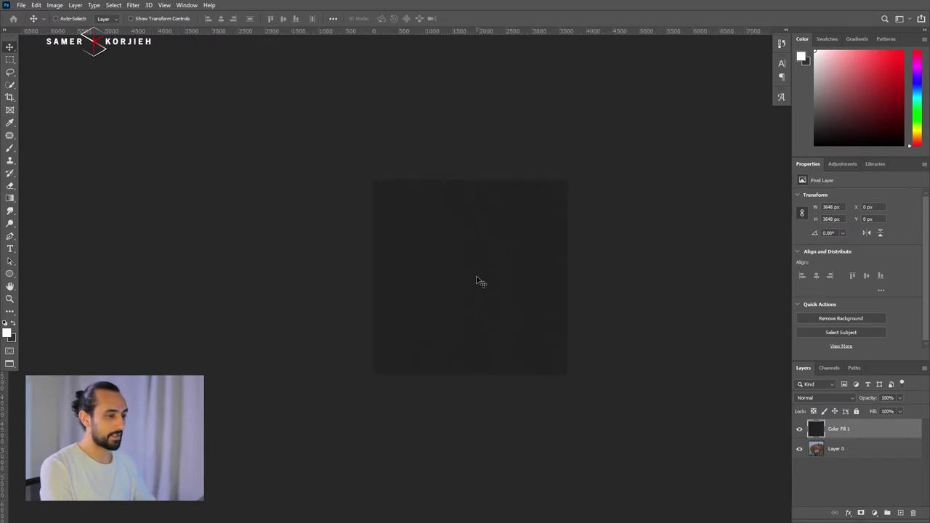
key("ctrl+t")
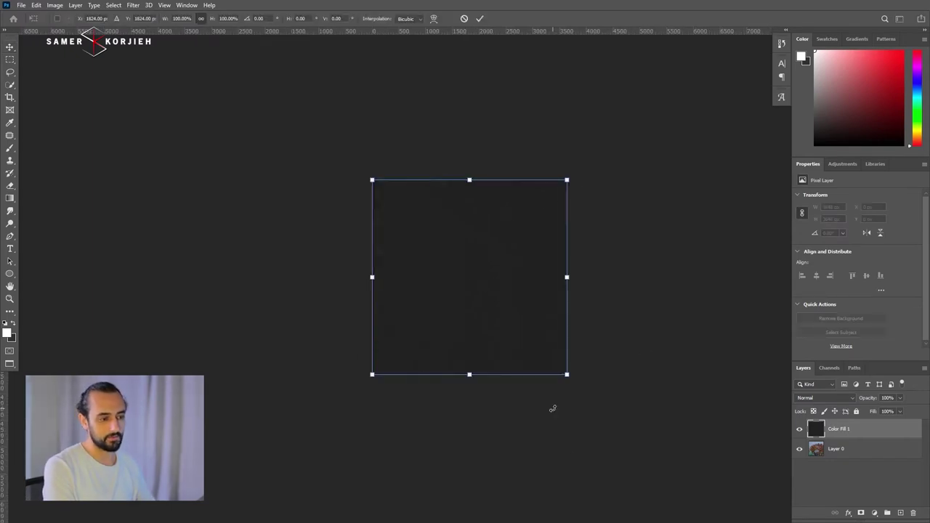
left_click_drag(568, 374, 803, 518)
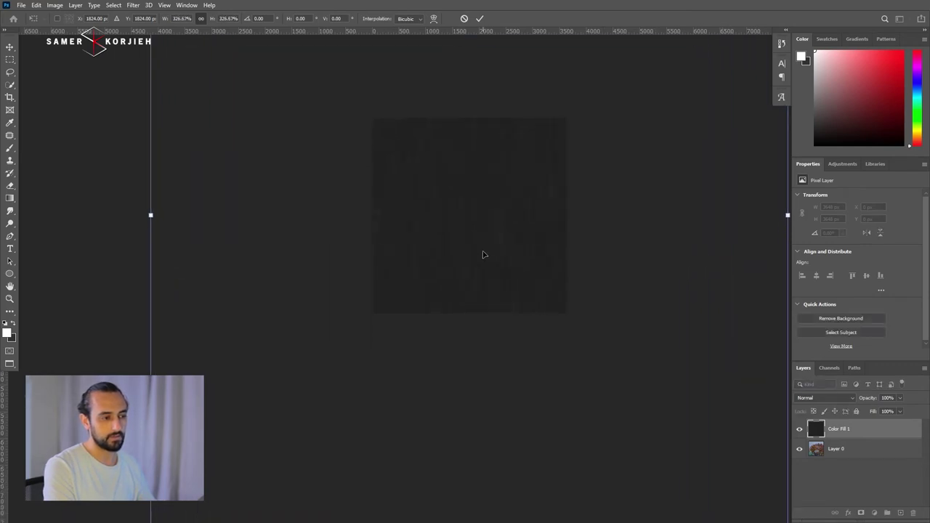
key("Return")
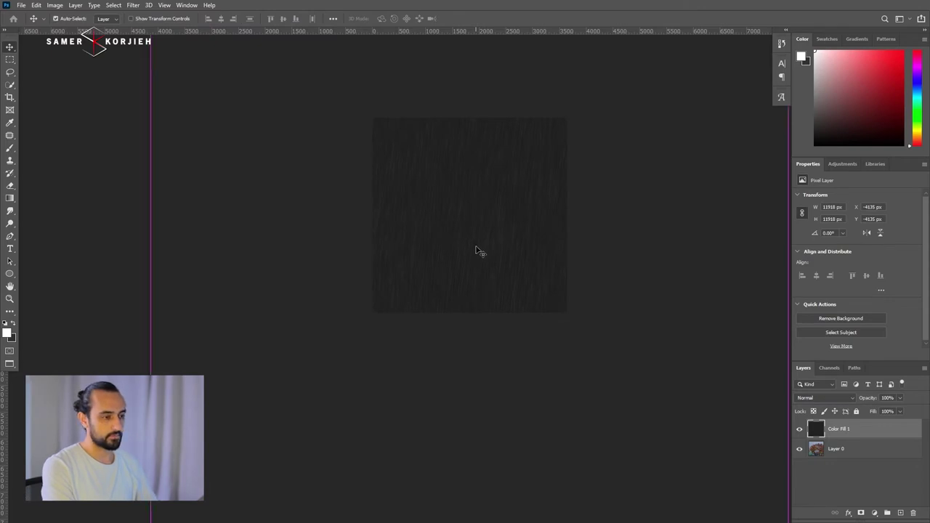
key("ctrl+0")
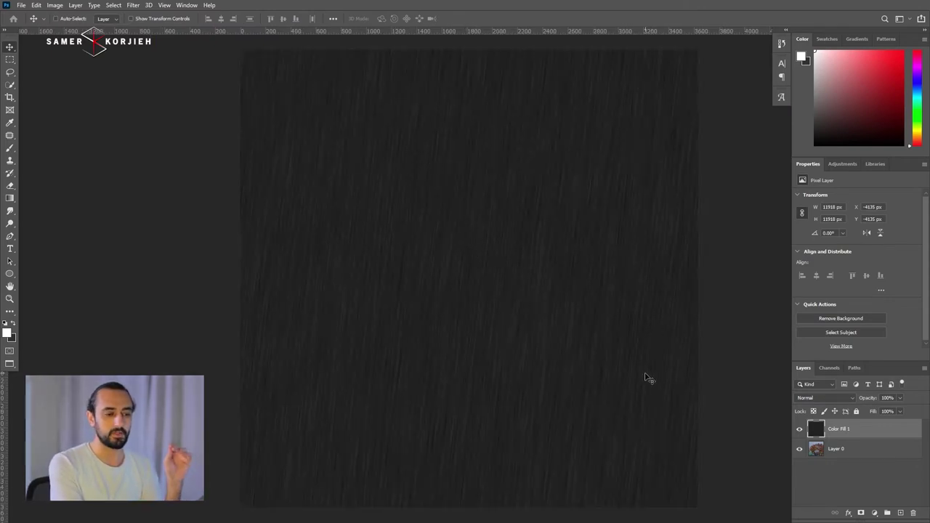
- Set Color Fill 1's blend mode to Screen and toggle its visibility to compare
left_click(842, 400)
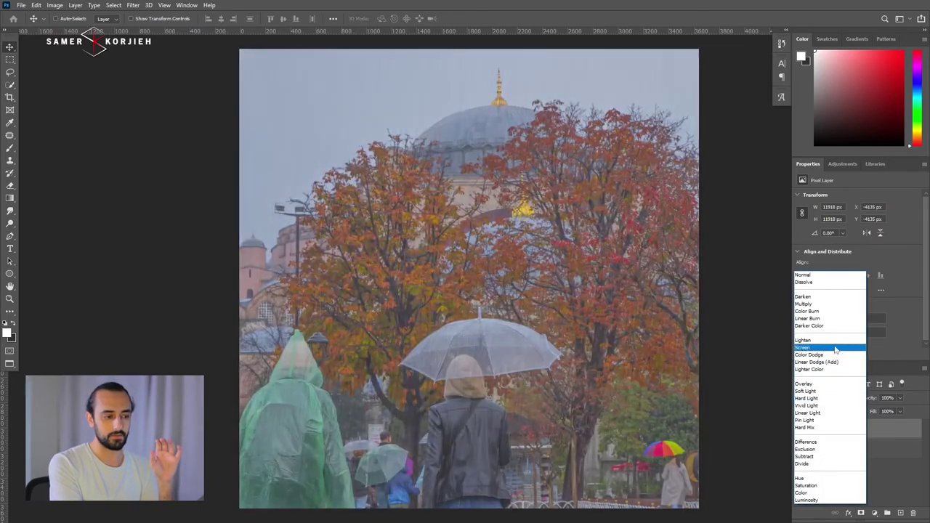
left_click(836, 349)
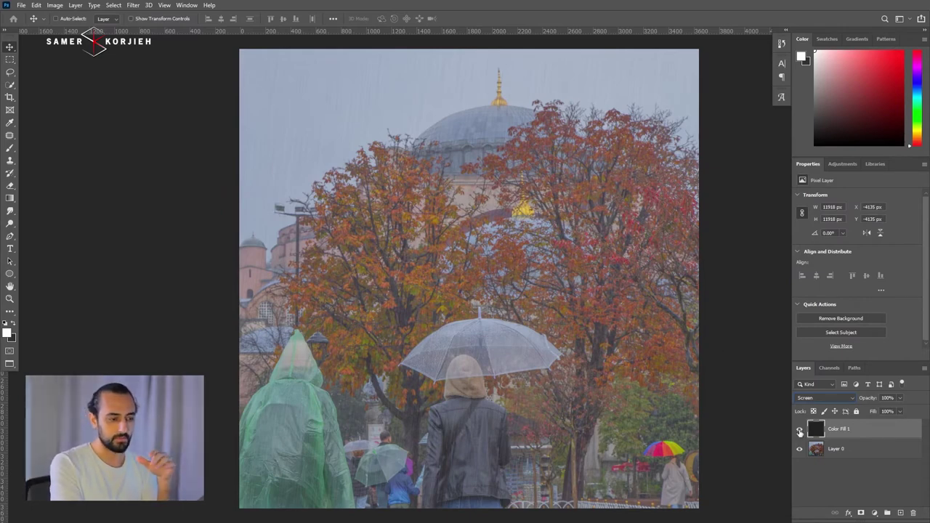
left_click(799, 431)
left_click(799, 432)
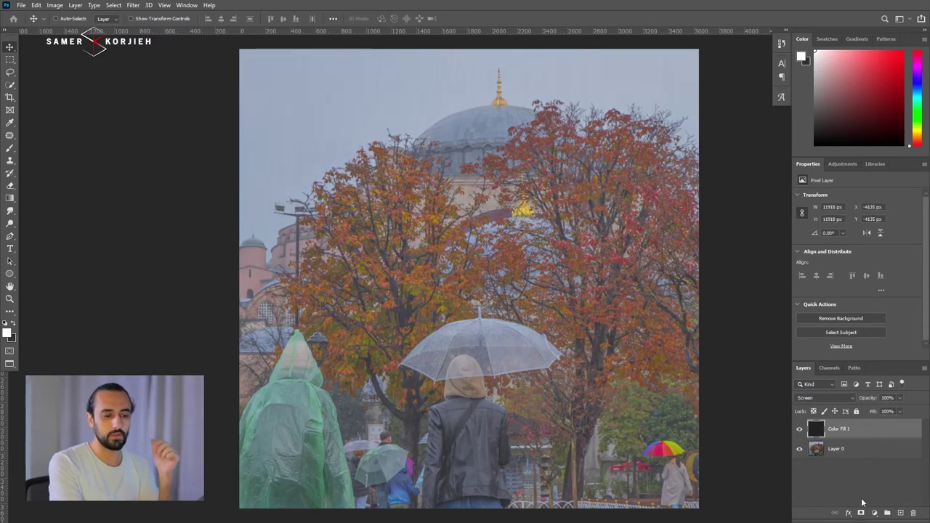
- Add a Hue/Saturation layer, test extreme Hue and Saturation values, then reset to default
left_click(876, 513)
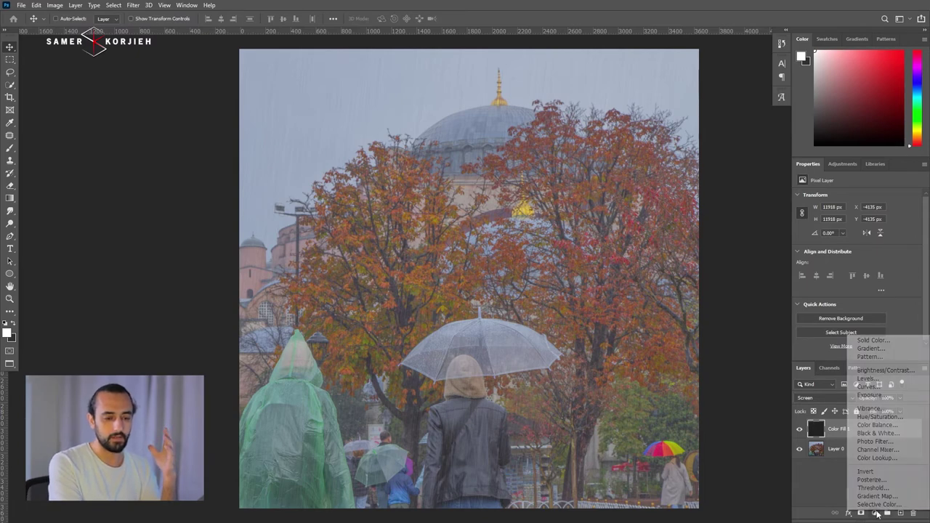
left_click(879, 418)
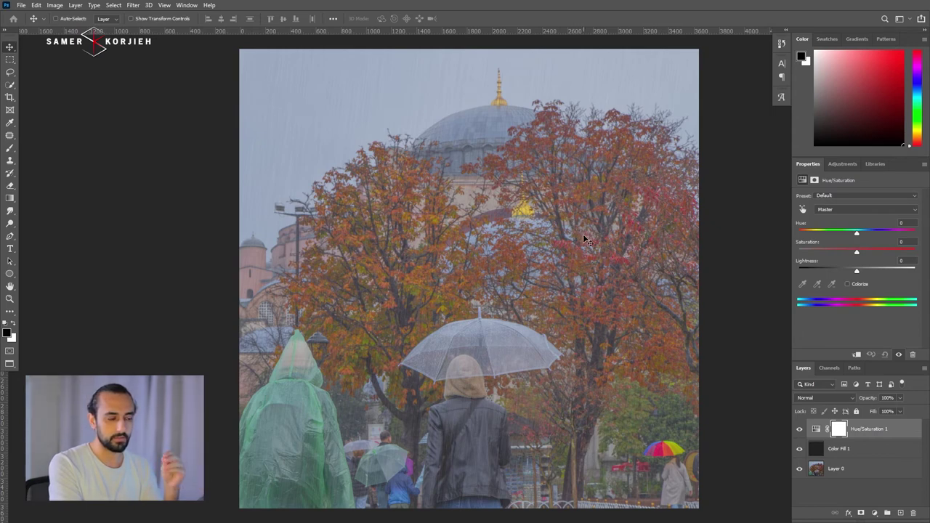
left_click(845, 210)
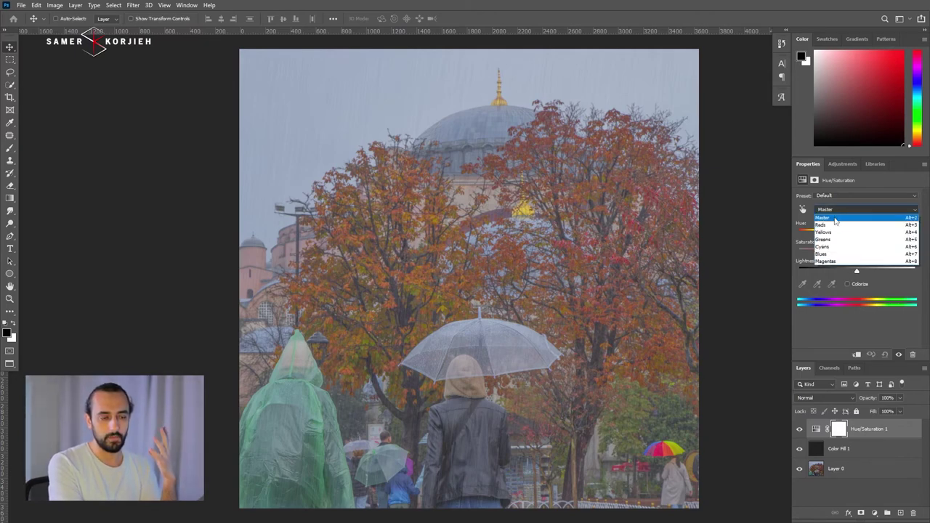
left_click(835, 219)
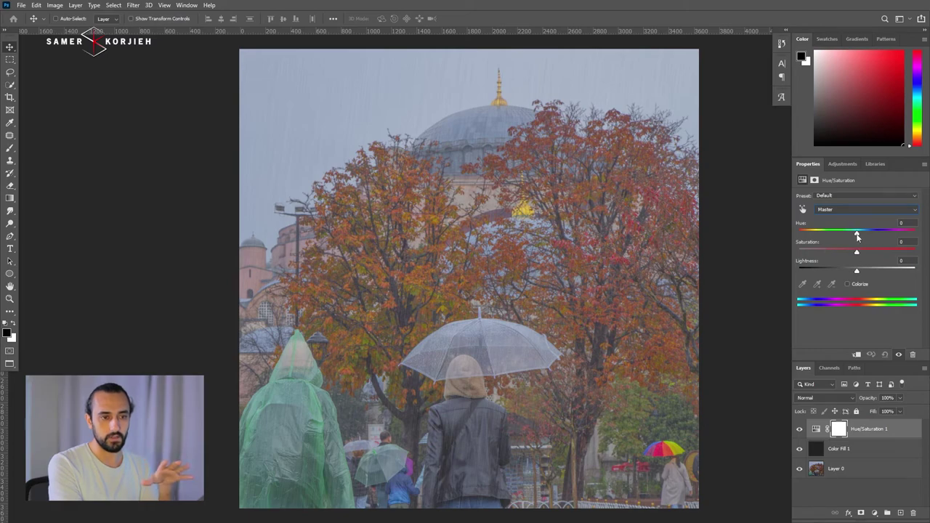
mouse_move(855, 230)
left_mouse_down()
mouse_move(835, 231)
mouse_move(917, 257)
mouse_move(826, 255)
mouse_move(899, 255)
left_mouse_up()
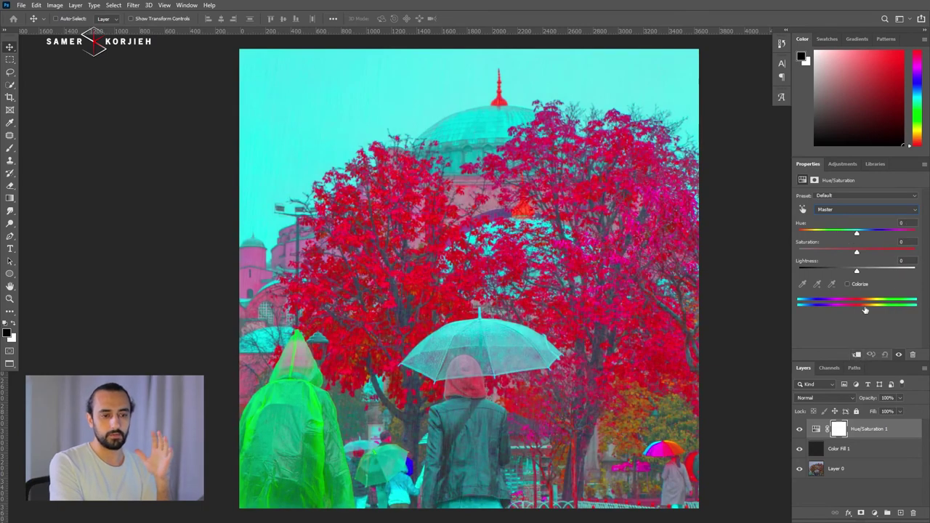
left_click(884, 355)
left_click(837, 210)
- Set Reds to Hue -7, Saturation +21 and Yellows to Hue -6, Saturation +33
left_click(837, 227)
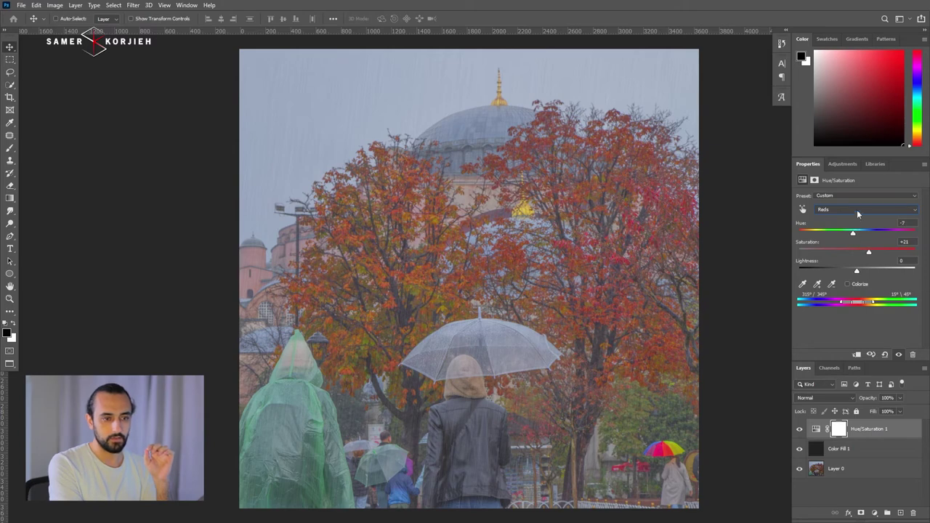
left_click(857, 210)
left_click(854, 220)
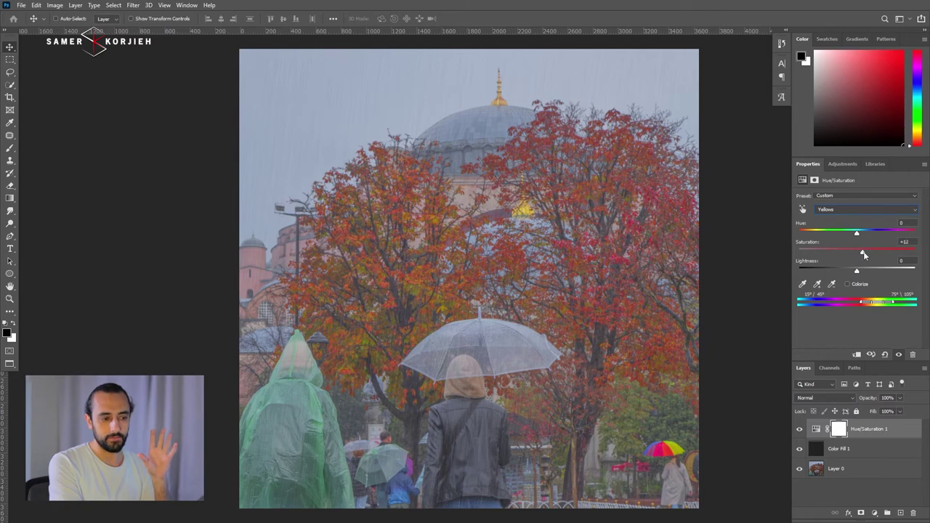
left_click_drag(874, 255, 876, 255)
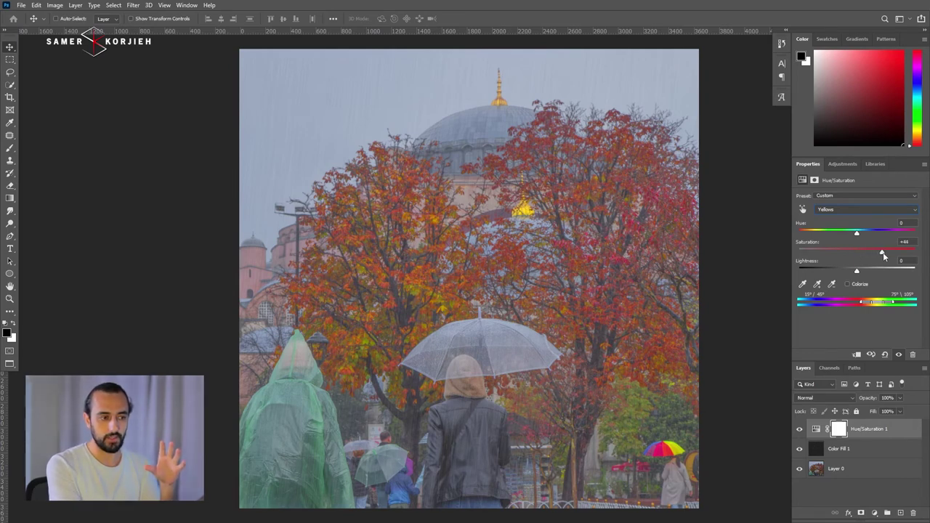
left_click_drag(882, 254, 873, 254)
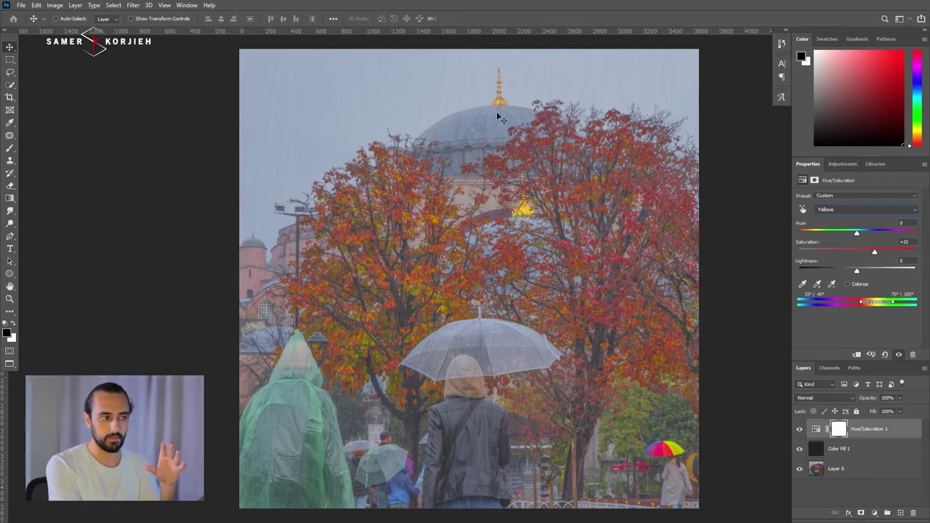
left_click_drag(880, 252, 874, 252)
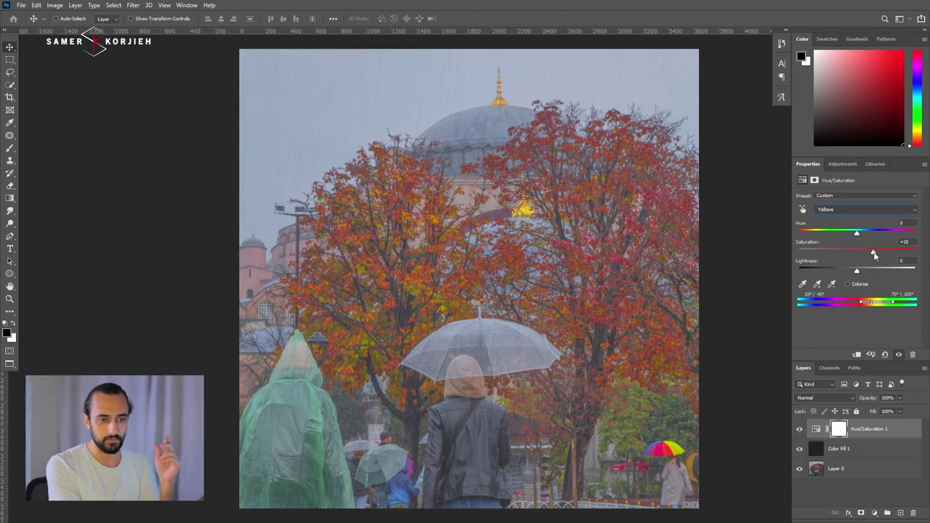
left_click_drag(875, 253, 876, 254)
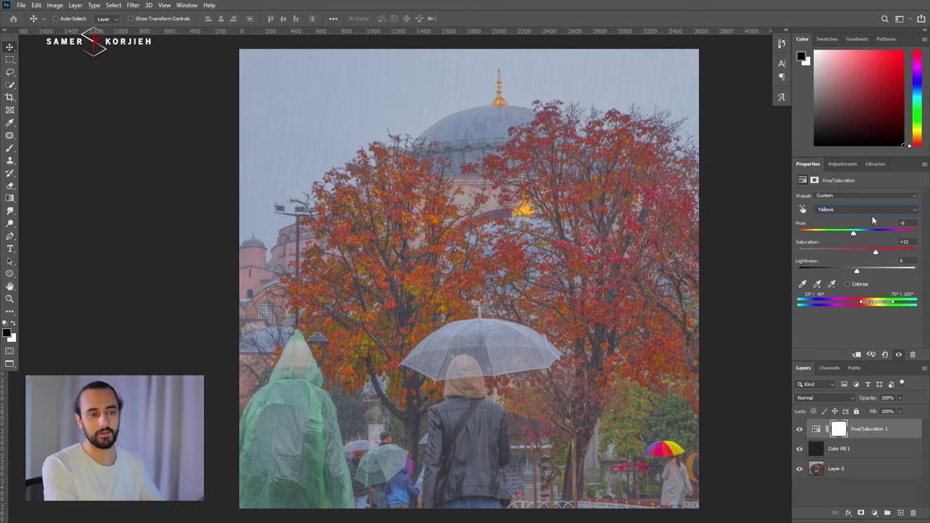
left_click(857, 209)
- Drop the Greens range's saturation to -100
left_click(853, 240)
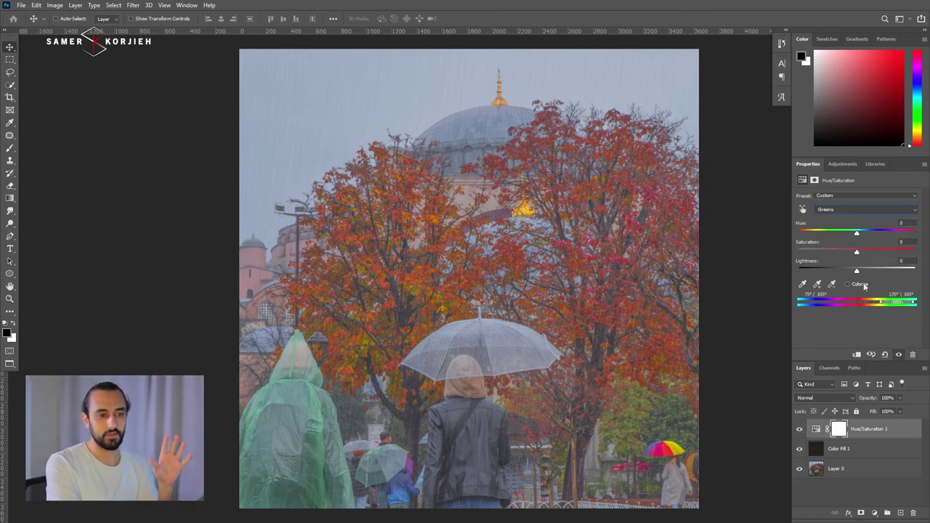
left_click_drag(857, 252, 660, 253)
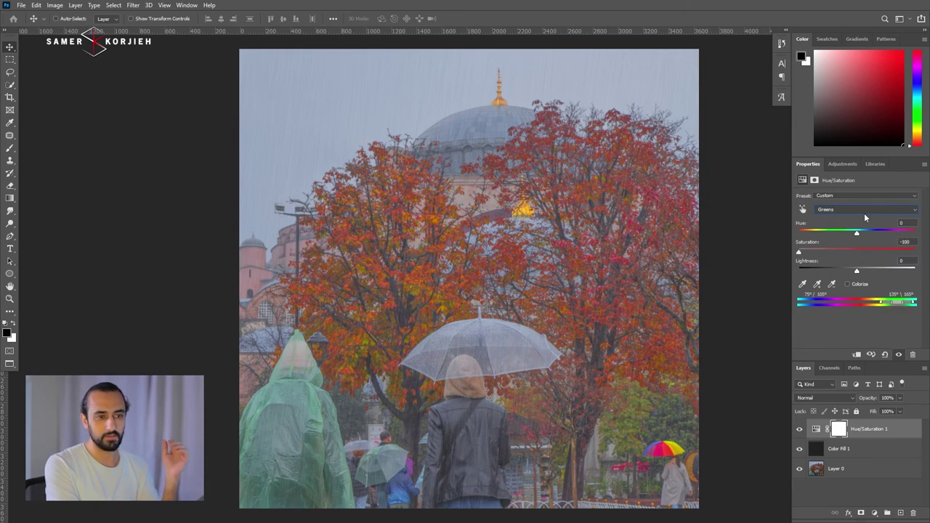
left_click(832, 209)
left_click(827, 248)
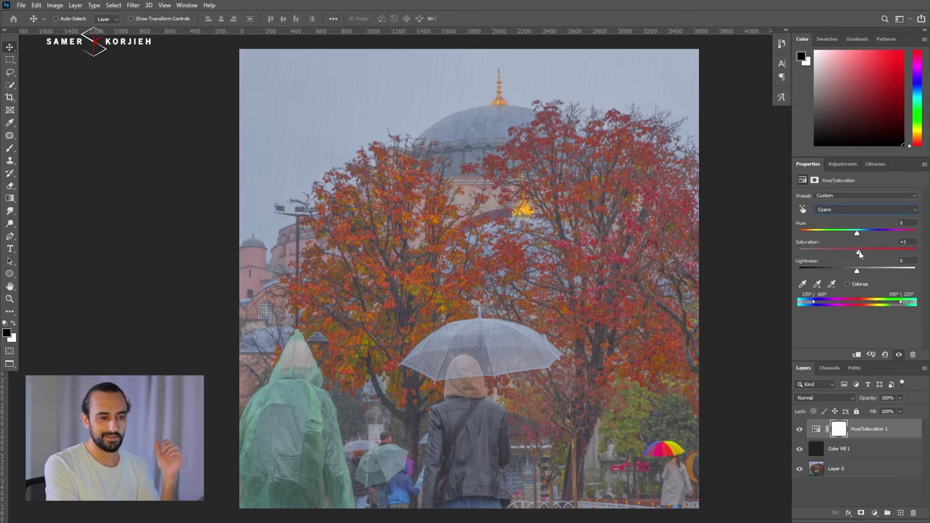
- Set Blues to Hue -6, Saturation +49, and toggle the adjustment to compare
left_click(843, 209)
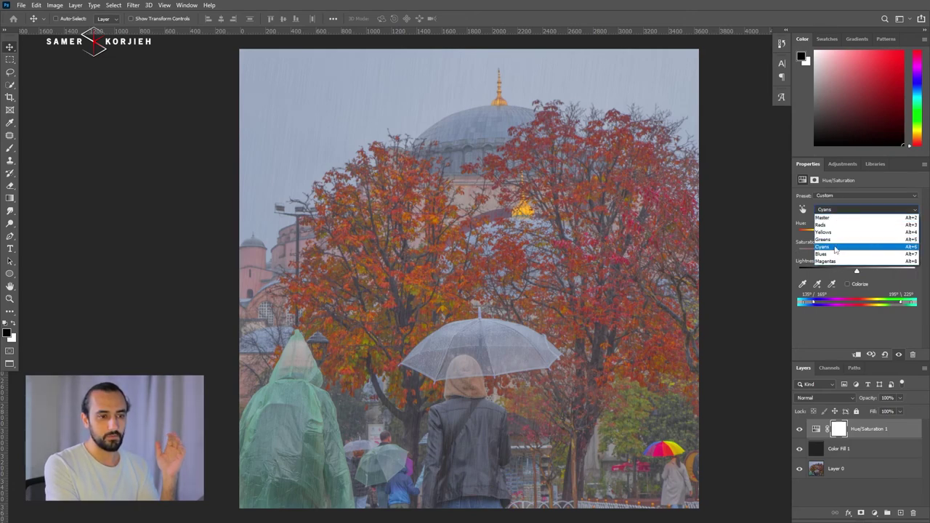
left_click(844, 258)
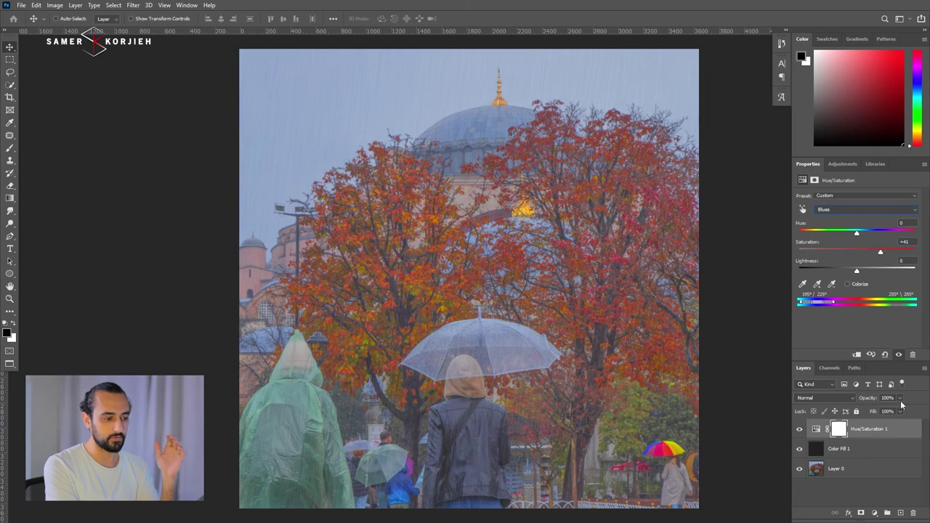
mouse_move(880, 253)
left_mouse_down()
mouse_move(908, 254)
mouse_move(876, 256)
left_mouse_up()
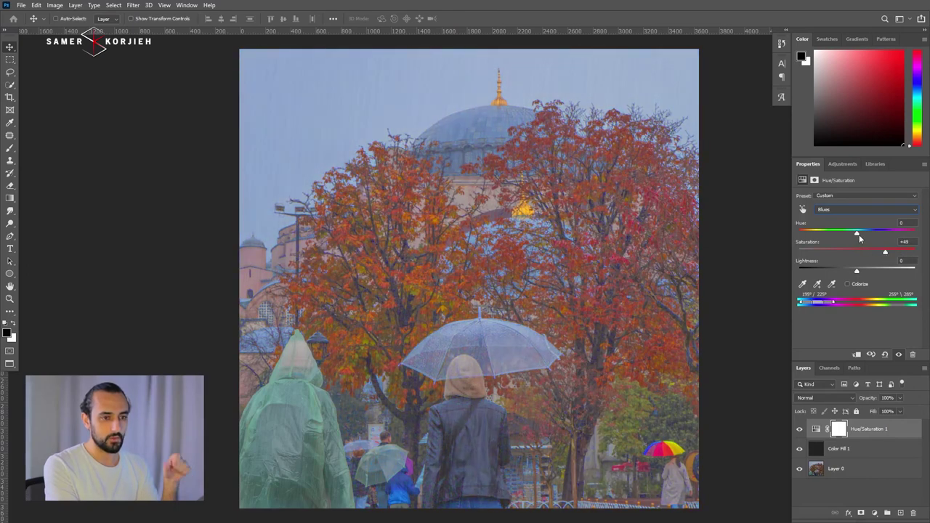
left_click_drag(857, 233, 854, 234)
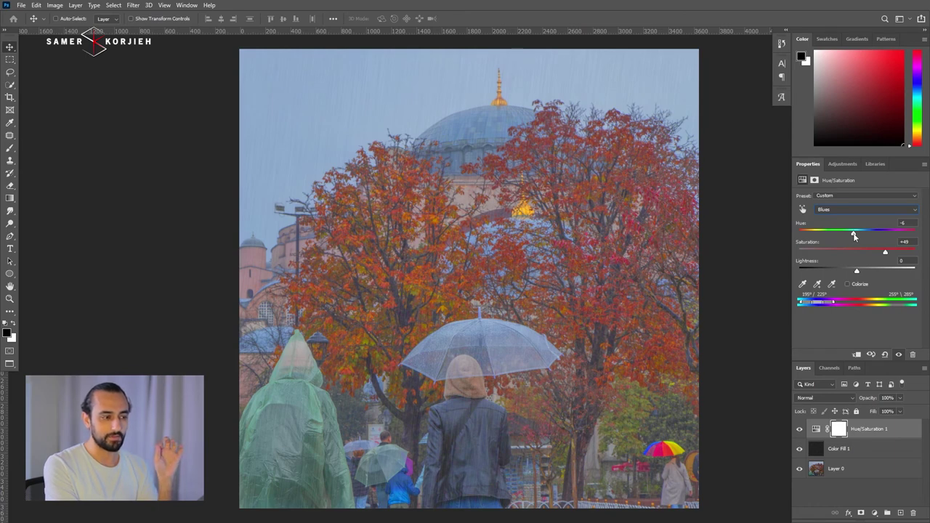
left_click(799, 430)
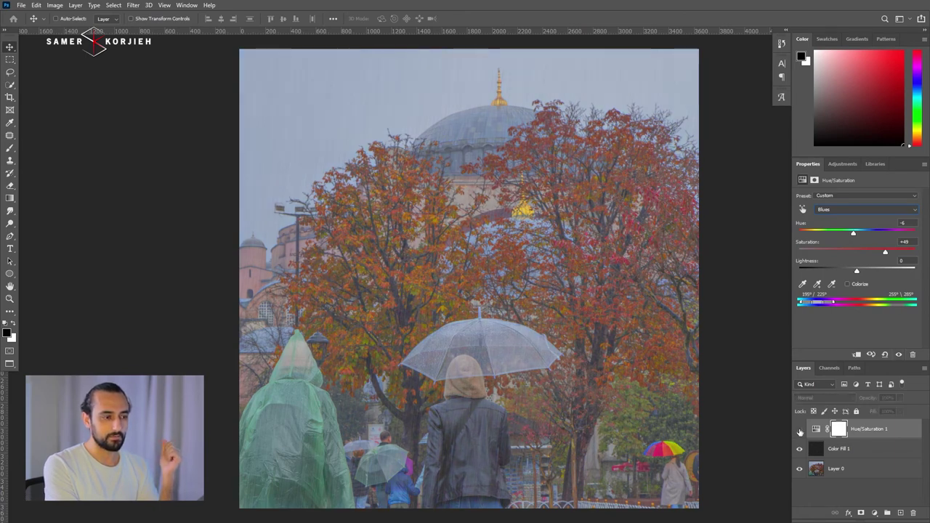
left_click(799, 429)
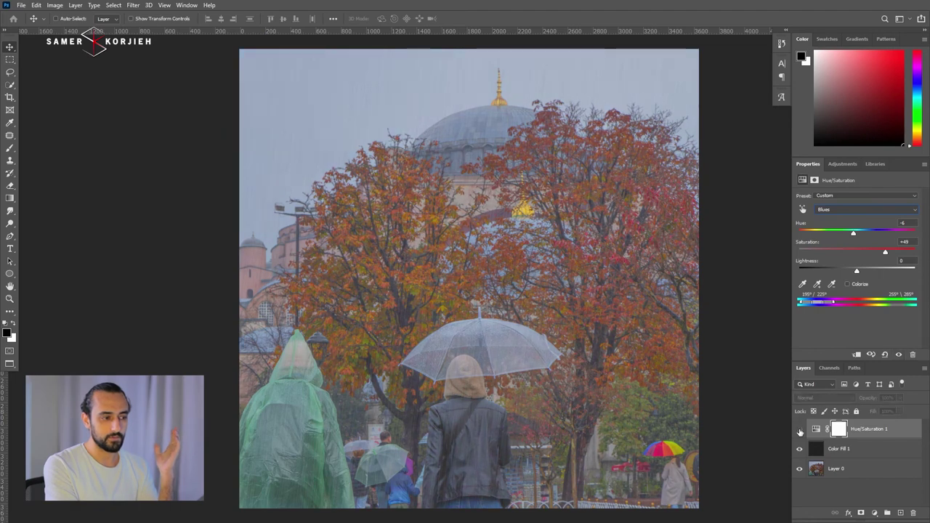
left_click(799, 430)
left_click(874, 513)
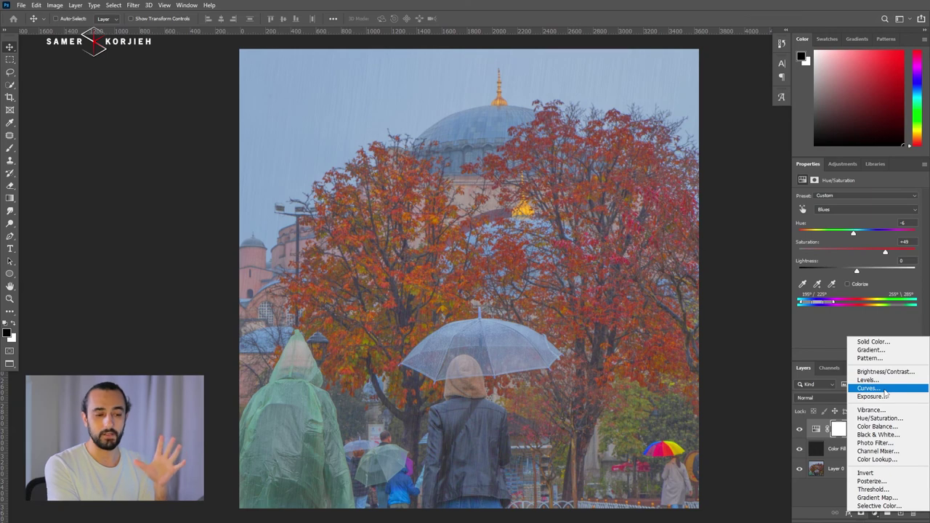
- Add a Curves layer with black point at input 40 and a midpoint at 132→133
left_click(885, 388)
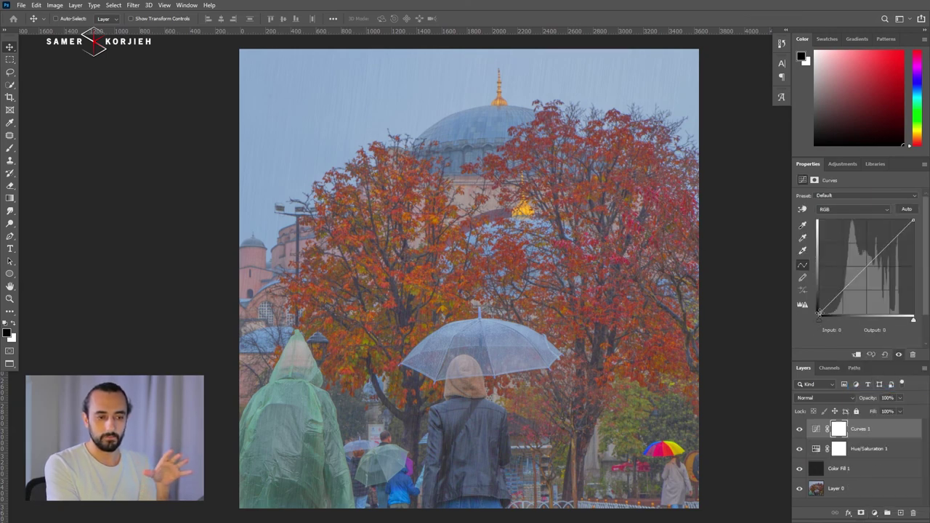
left_click_drag(820, 313, 835, 320)
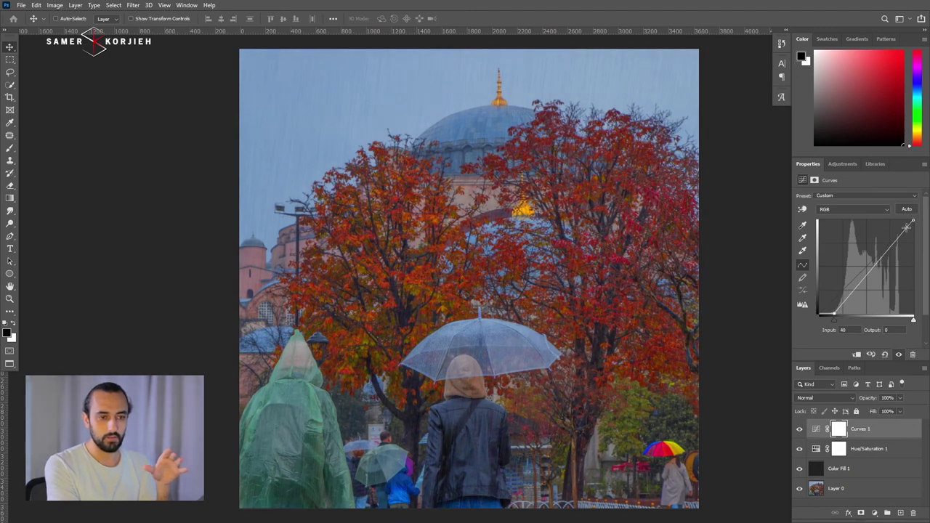
left_click_drag(868, 273, 868, 263)
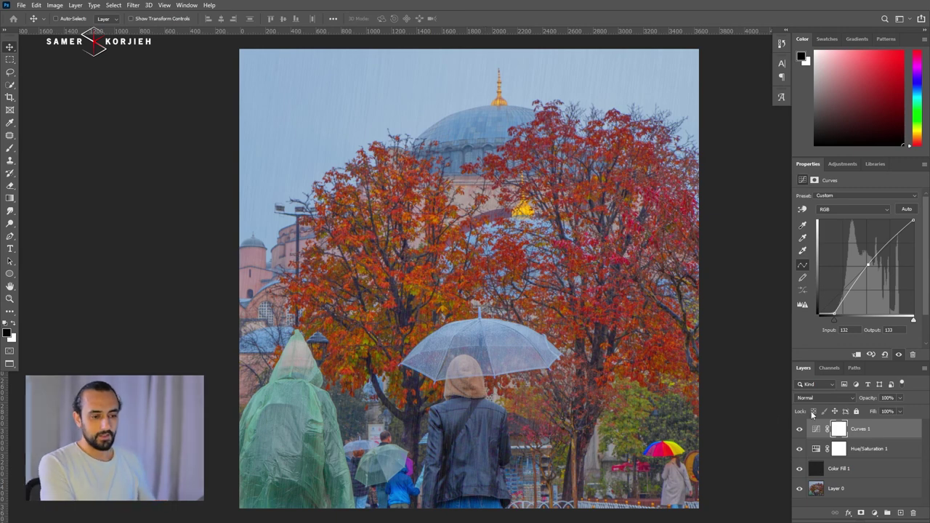
left_click(855, 469, "shift")
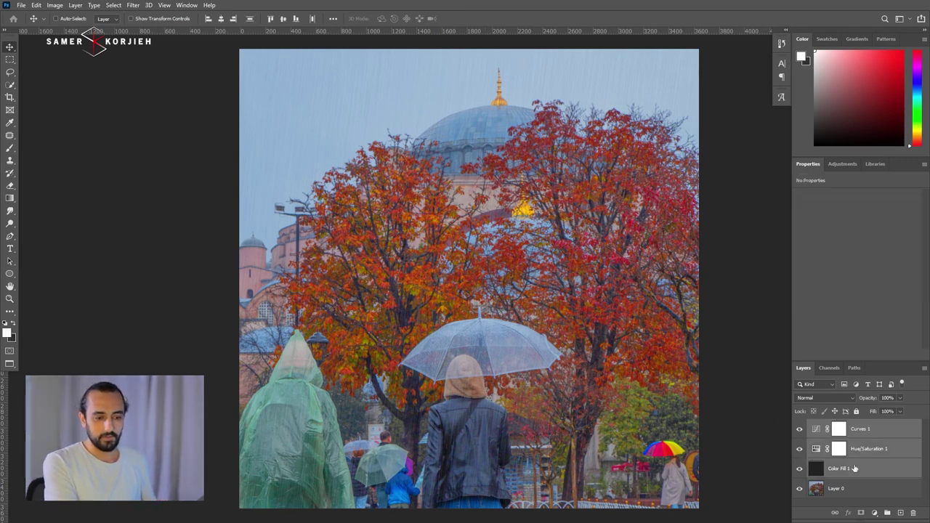
left_click(800, 489, "alt")
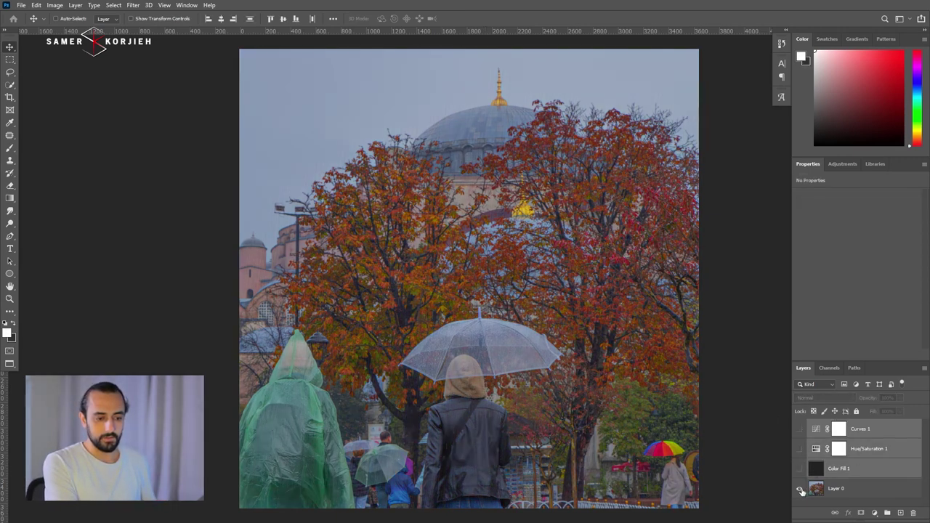
left_click(800, 489, "alt")
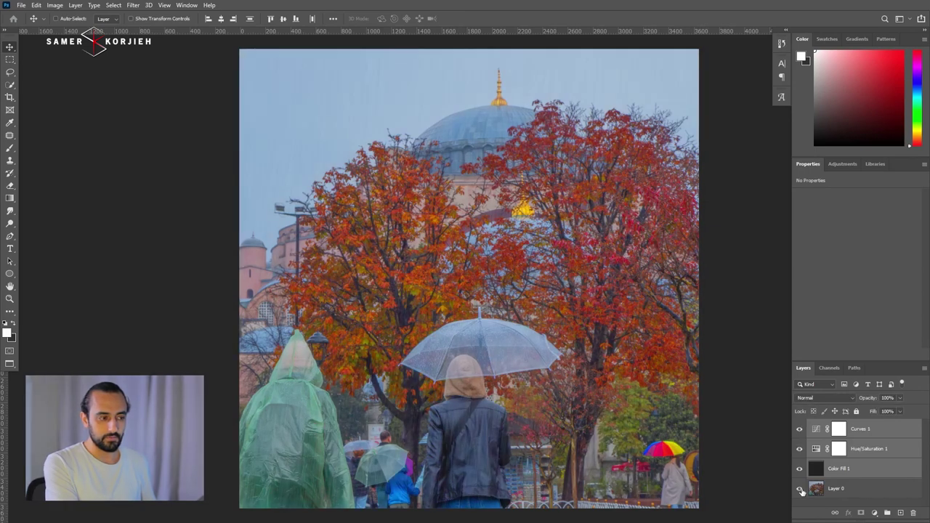